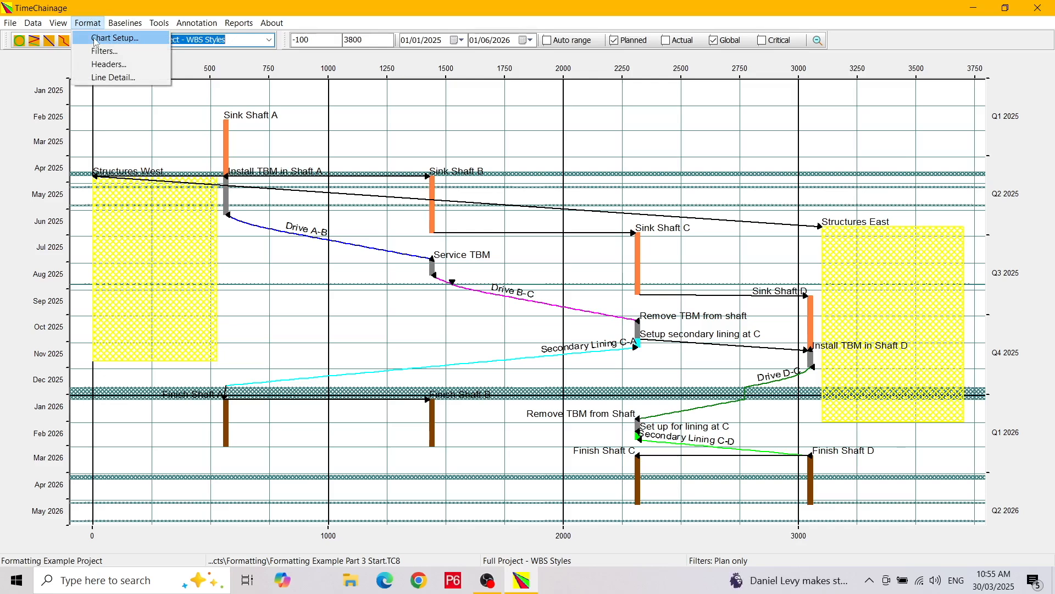
# Set the chart's activity line format to Activity Code 1 in the chart setup and apply it.
pyautogui.click(115, 38)
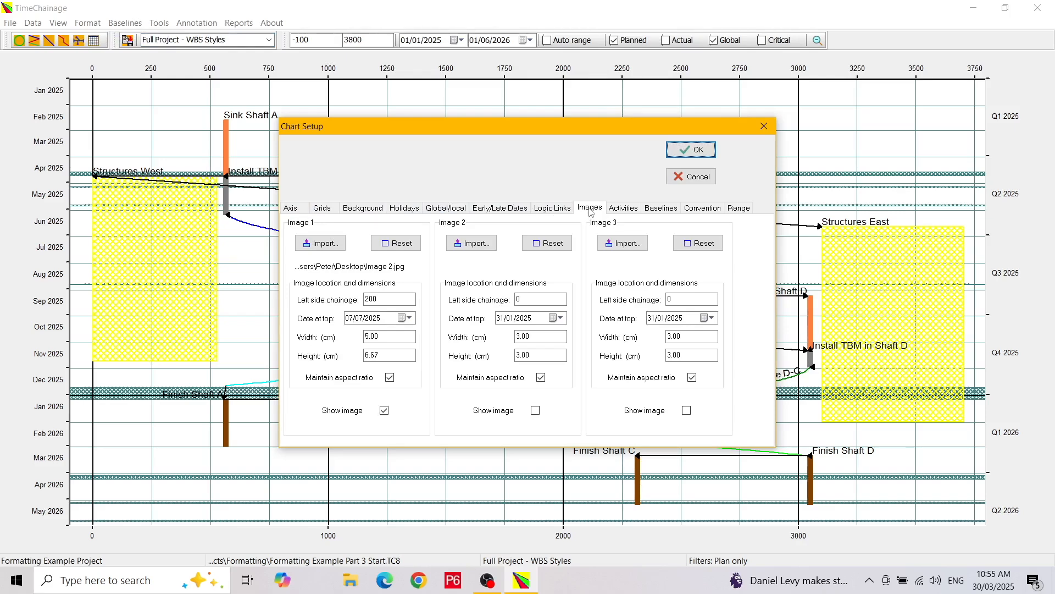
pyautogui.click(624, 209)
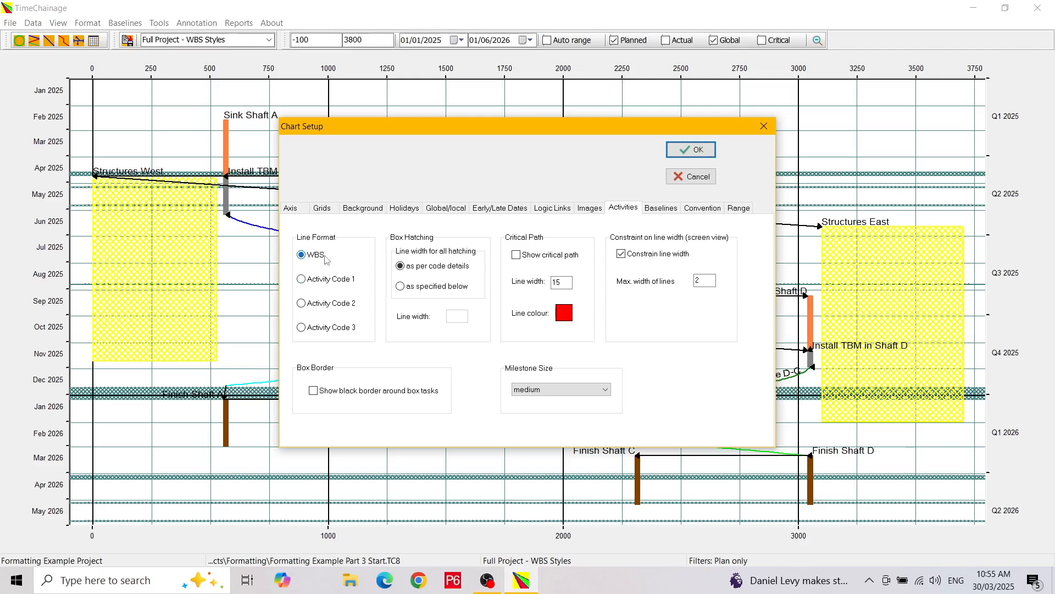
pyautogui.click(303, 280)
pyautogui.click(302, 304)
pyautogui.click(303, 329)
pyautogui.click(302, 256)
pyautogui.click(304, 282)
pyautogui.click(687, 150)
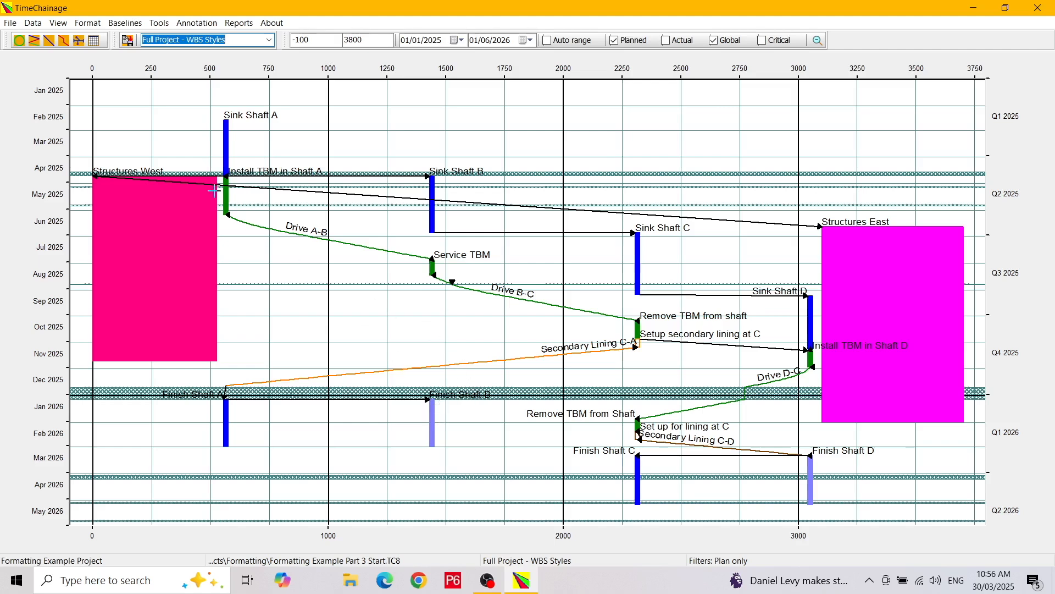
# Set the activity line format to WBS and use a specified line width of 1 for all box hatching, checking it on Structures East.
pyautogui.click(88, 24)
pyautogui.click(99, 39)
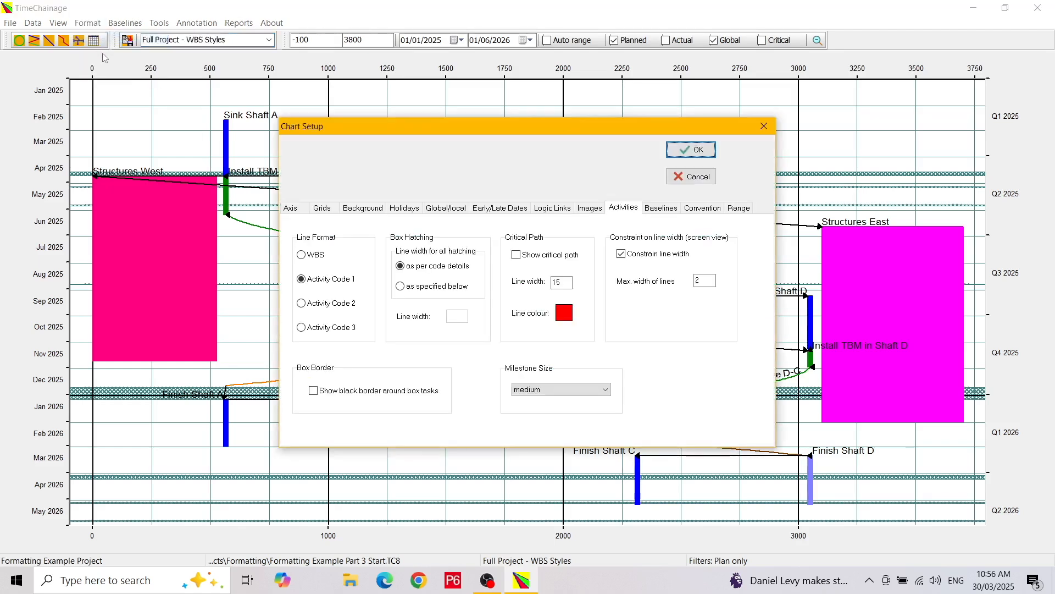
pyautogui.click(302, 256)
pyautogui.click(400, 287)
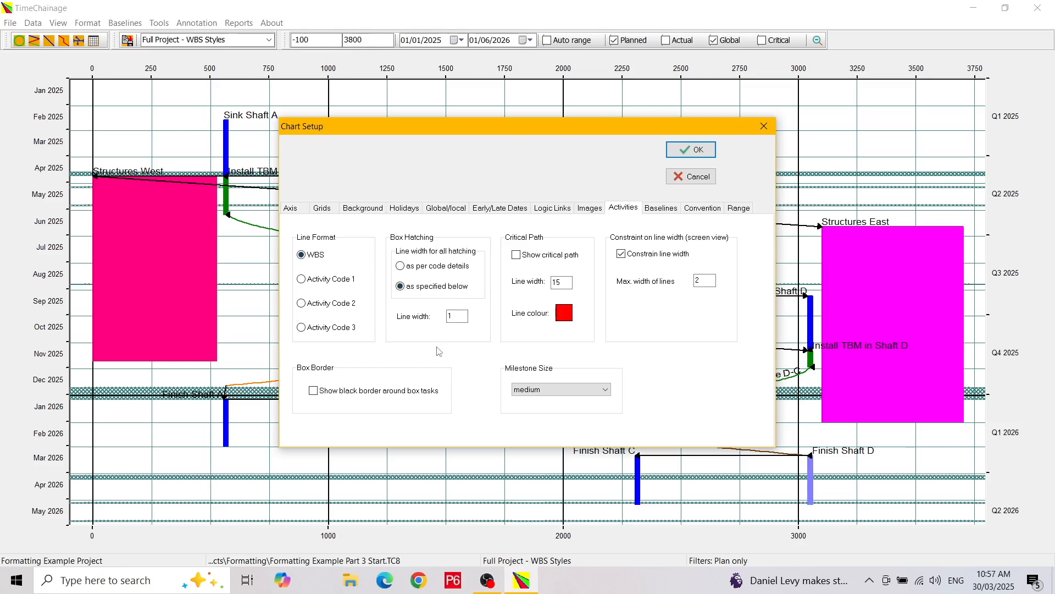
pyautogui.doubleClick(460, 317)
pyautogui.write('1')
pyautogui.click(683, 154)
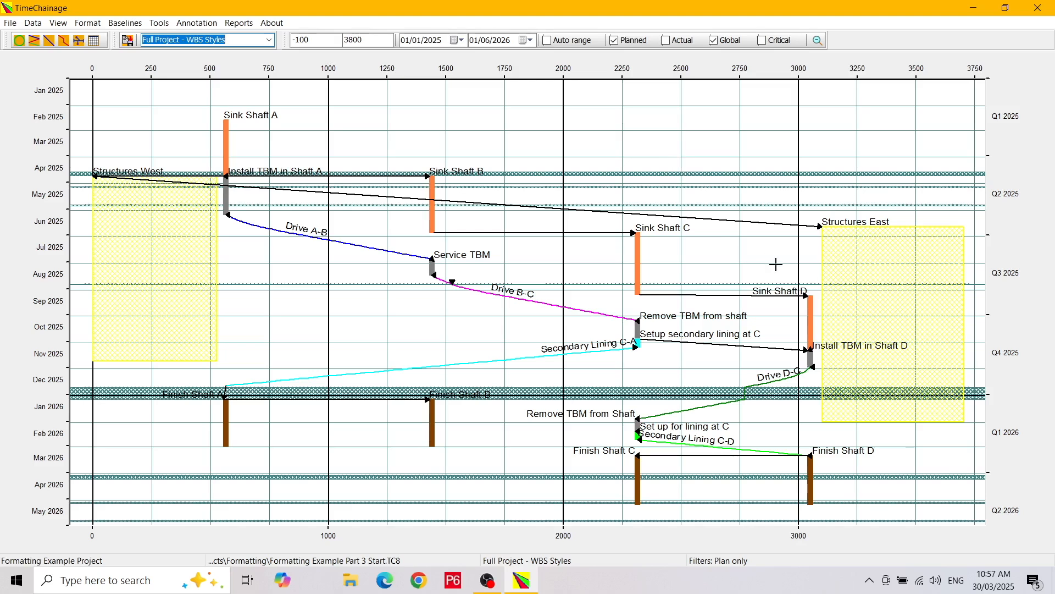
pyautogui.moveTo(864, 280); pyautogui.dragTo(898, 343)
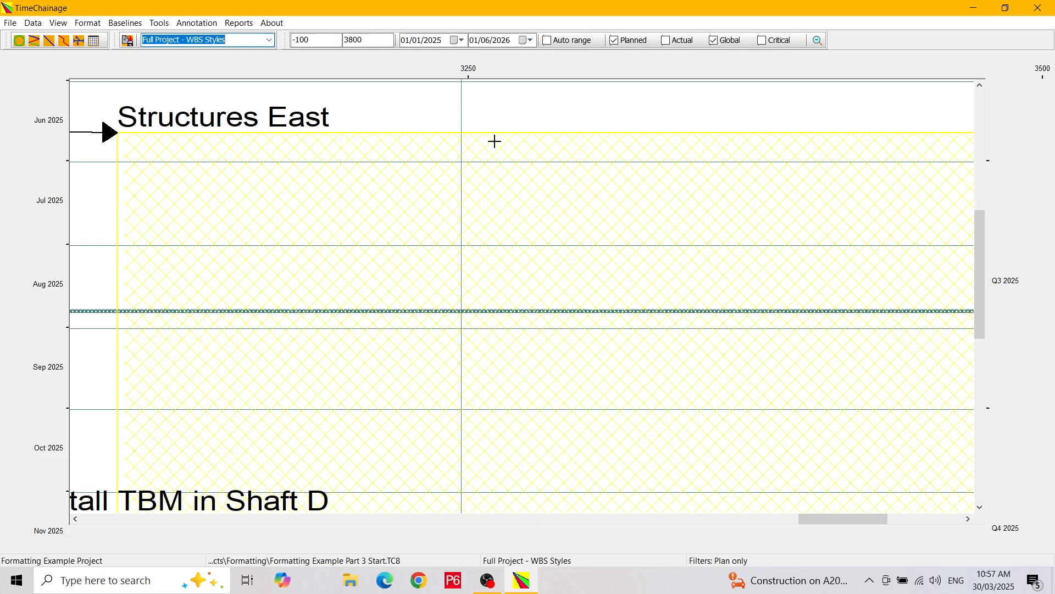
pyautogui.click(819, 41)
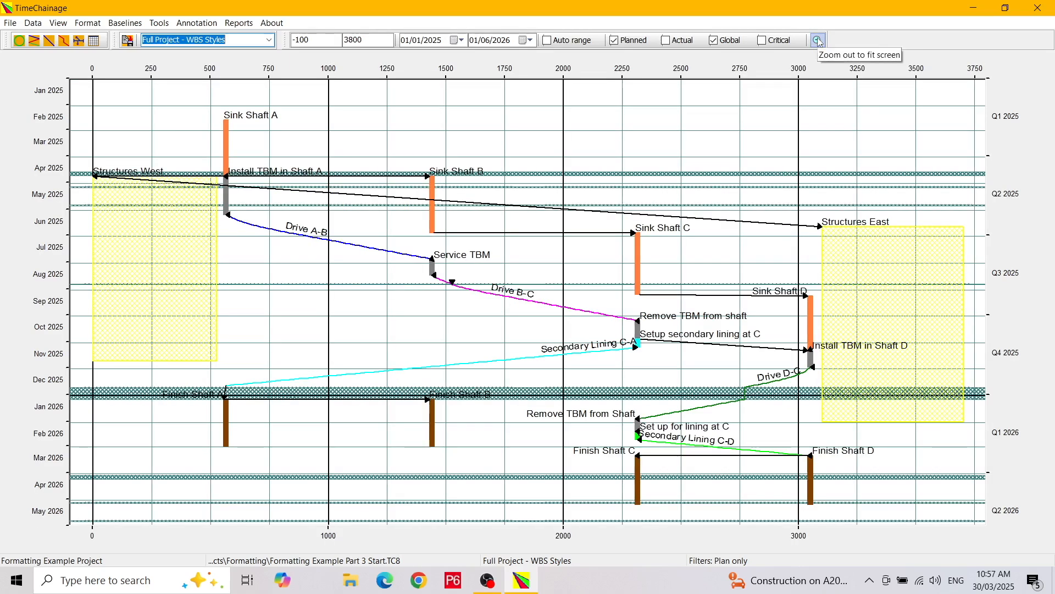
# Show the critical path and black borders around box tasks, keeping the milestone size at medium.
pyautogui.click(89, 23)
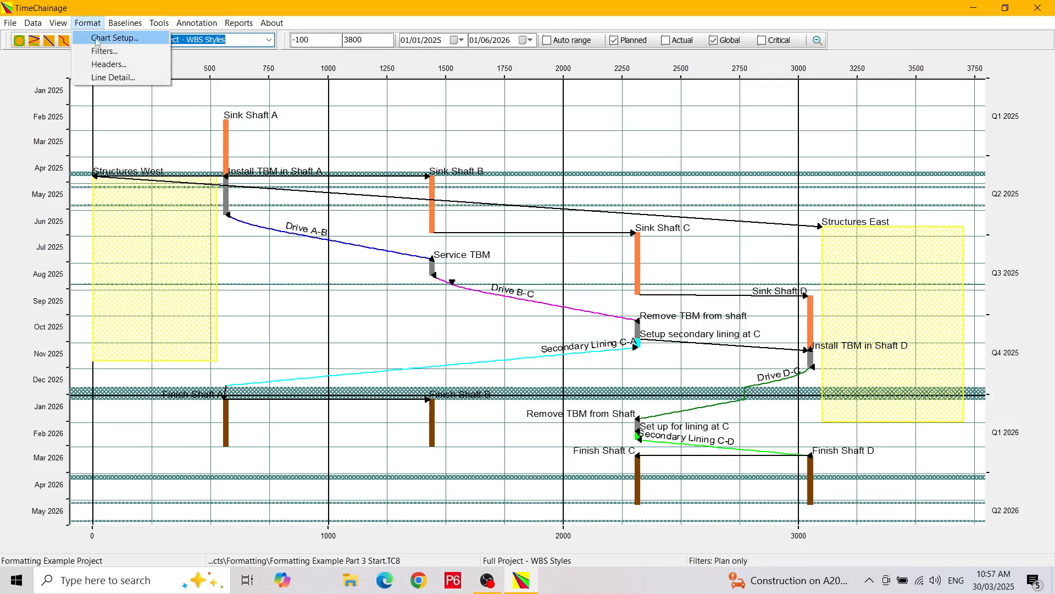
pyautogui.click(101, 39)
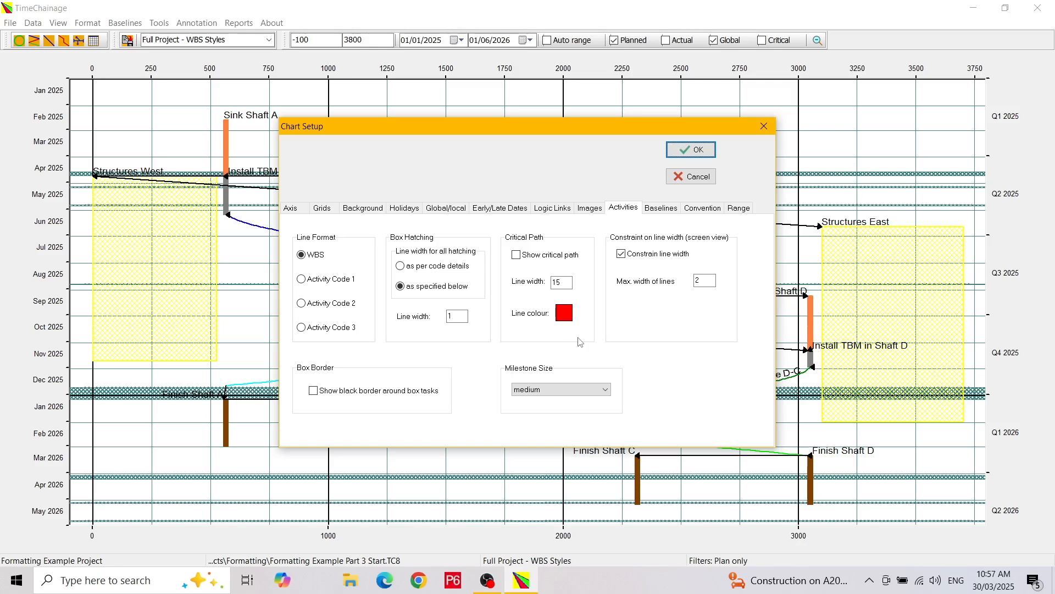
pyautogui.click(518, 259)
pyautogui.click(315, 394)
pyautogui.click(601, 391)
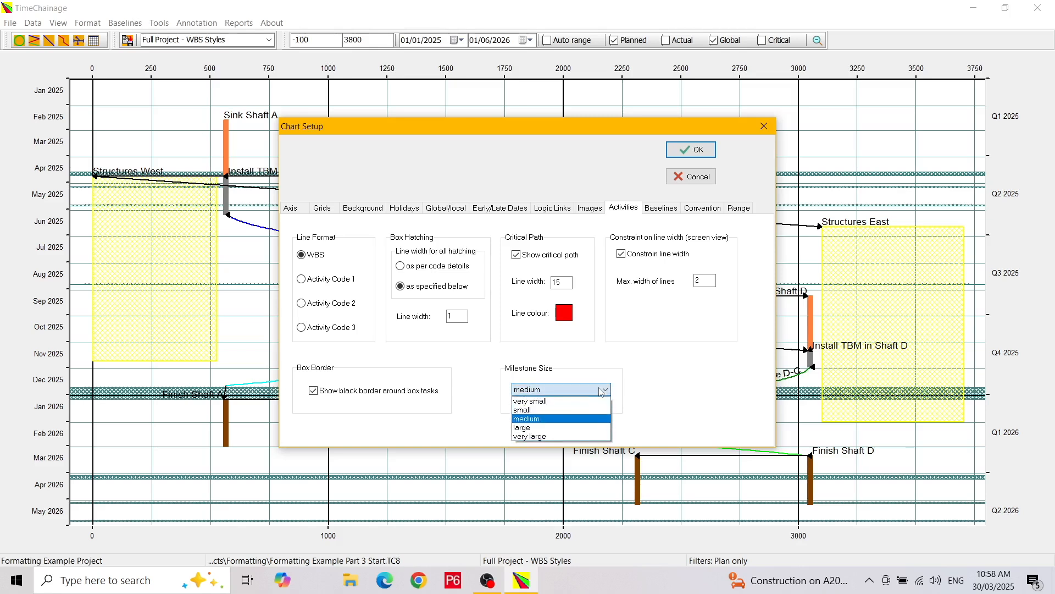
pyautogui.click(563, 423)
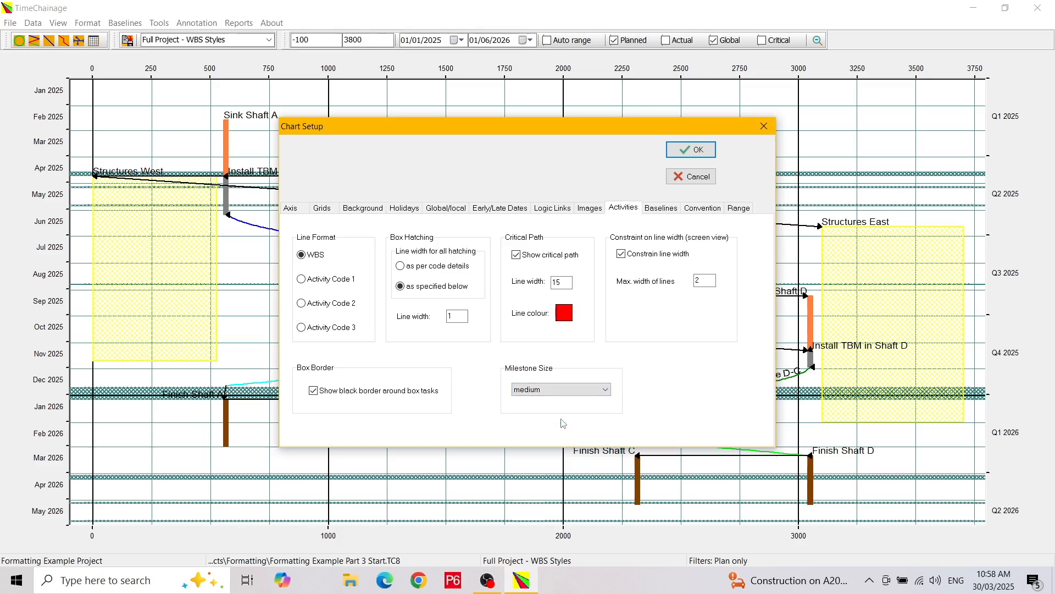
pyautogui.click(688, 151)
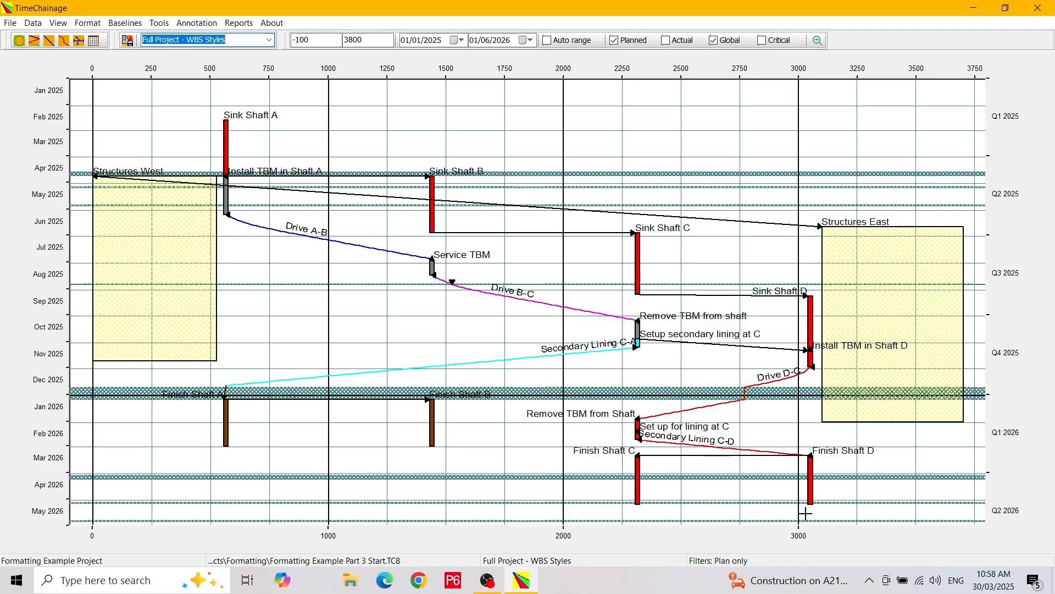
# Display only the critical activities on the chart, and bring back all the others.
pyautogui.click(761, 42)
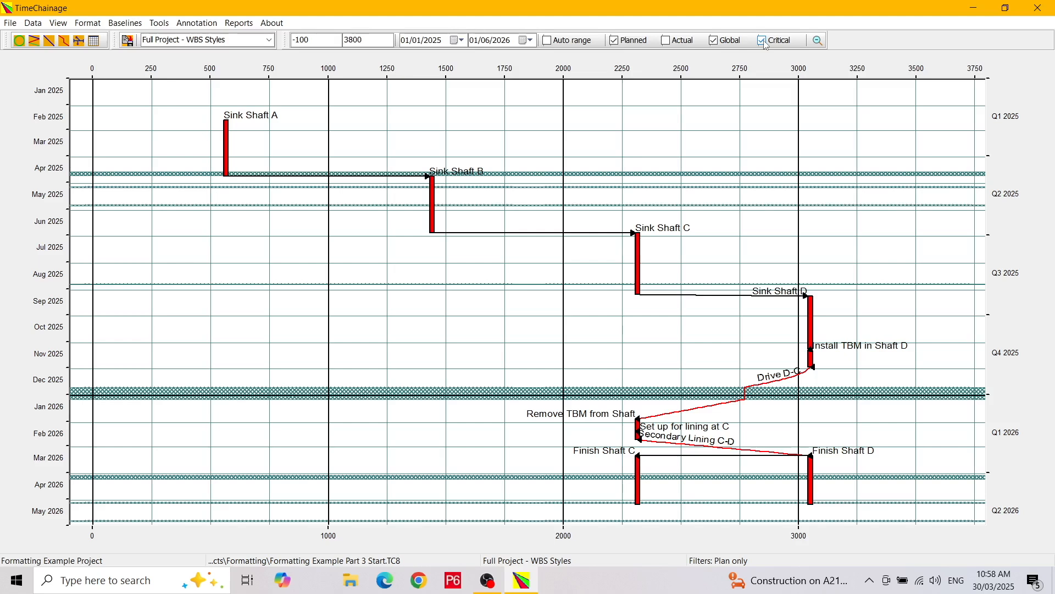
pyautogui.click(762, 42)
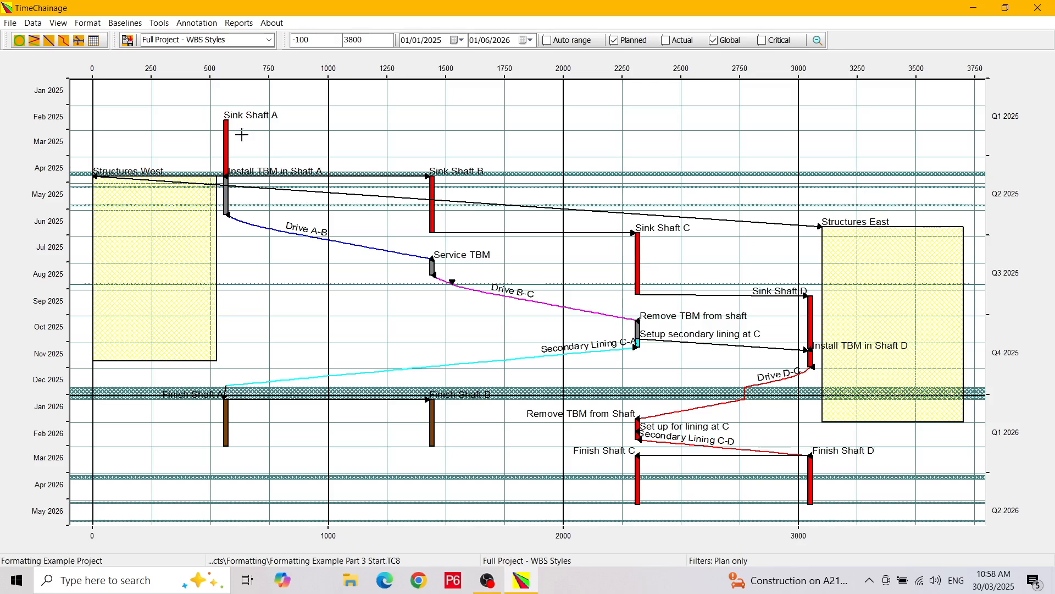
# Remove the constraint on activity line width in the chart setup and apply it.
pyautogui.click(88, 23)
pyautogui.click(101, 37)
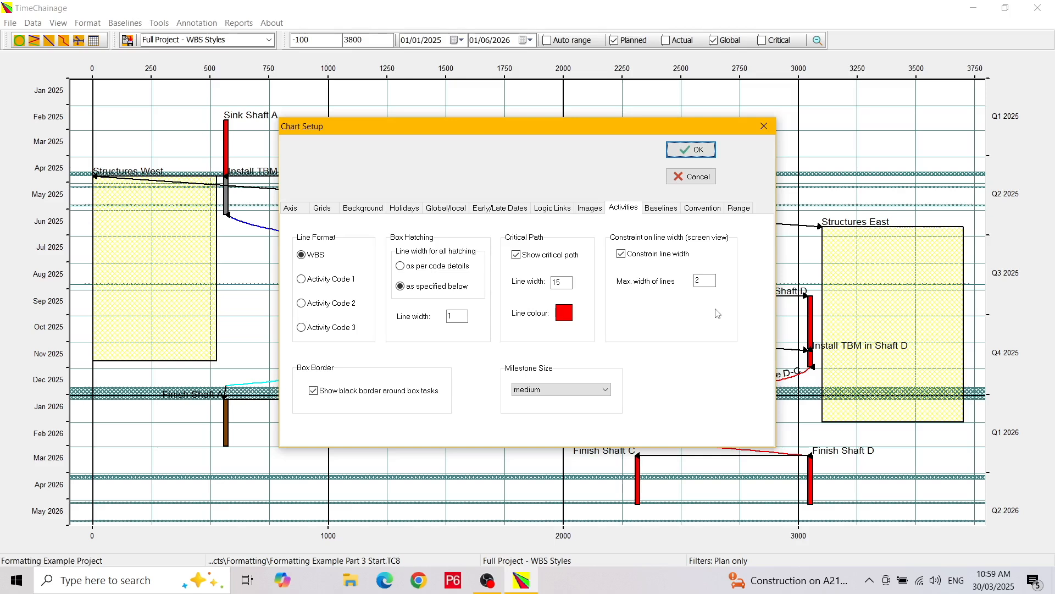
pyautogui.click(622, 254)
pyautogui.click(698, 153)
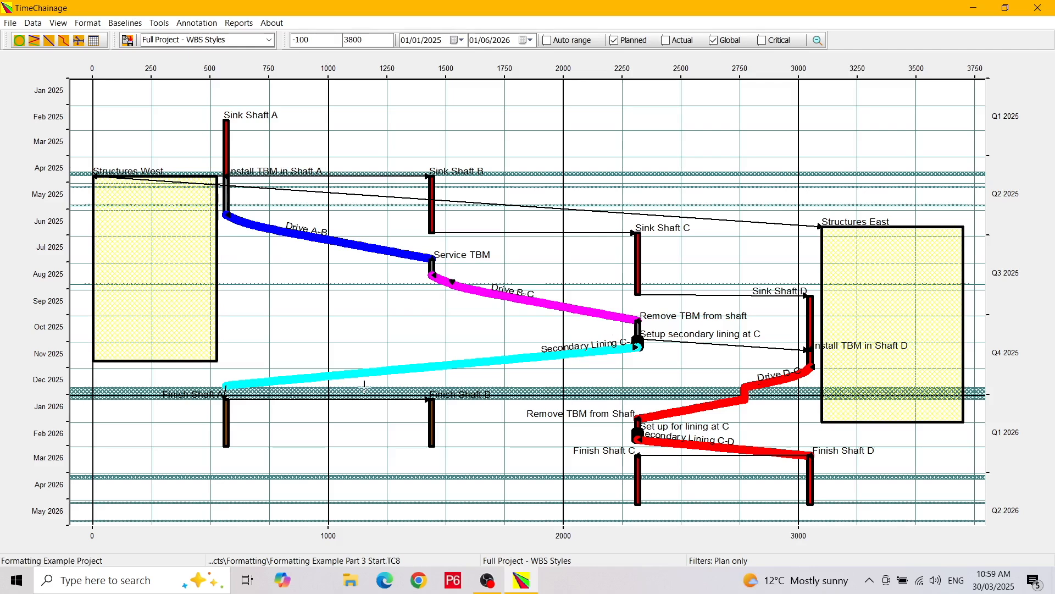
# Re-enable the line width constraint and turn off the critical path display in the activity settings.
pyautogui.click(88, 24)
pyautogui.click(104, 38)
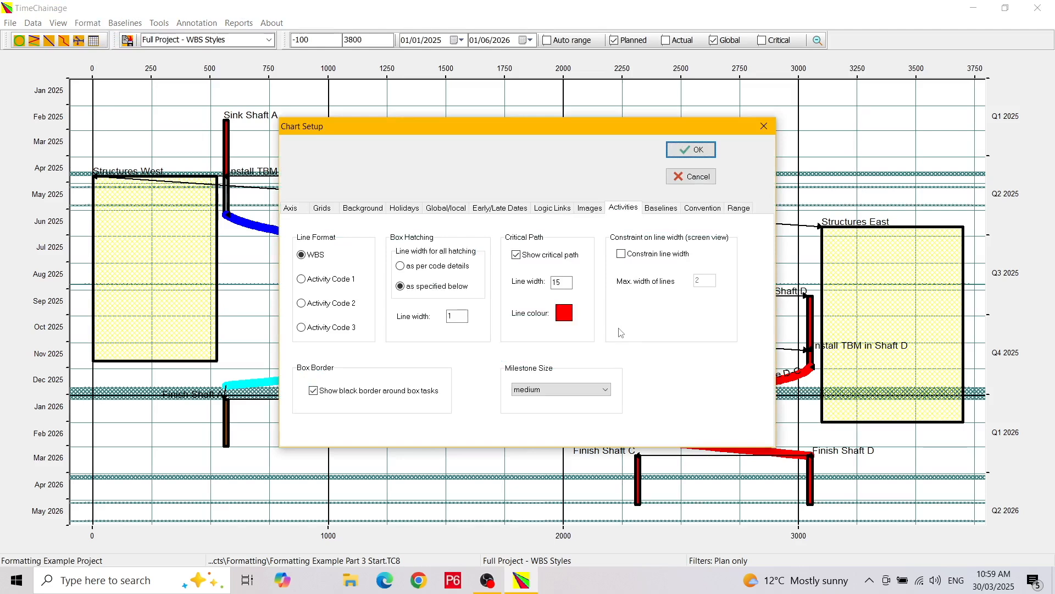
pyautogui.click(623, 255)
pyautogui.click(518, 256)
# Show the tasks of the Original Contract Programme baseline and hide the planned activities on the chart.
pyautogui.click(671, 211)
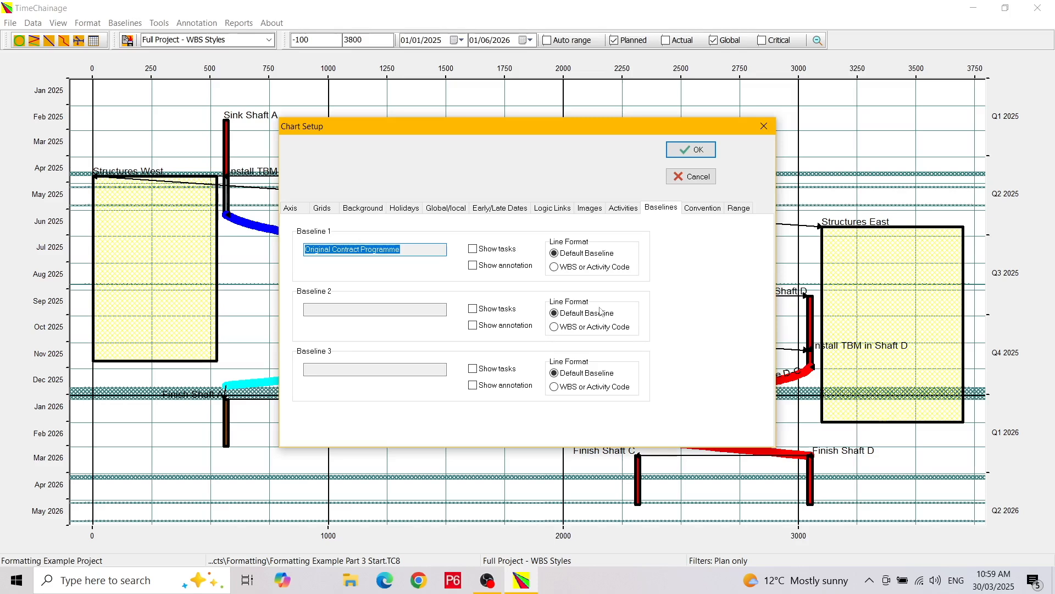
pyautogui.click(415, 248)
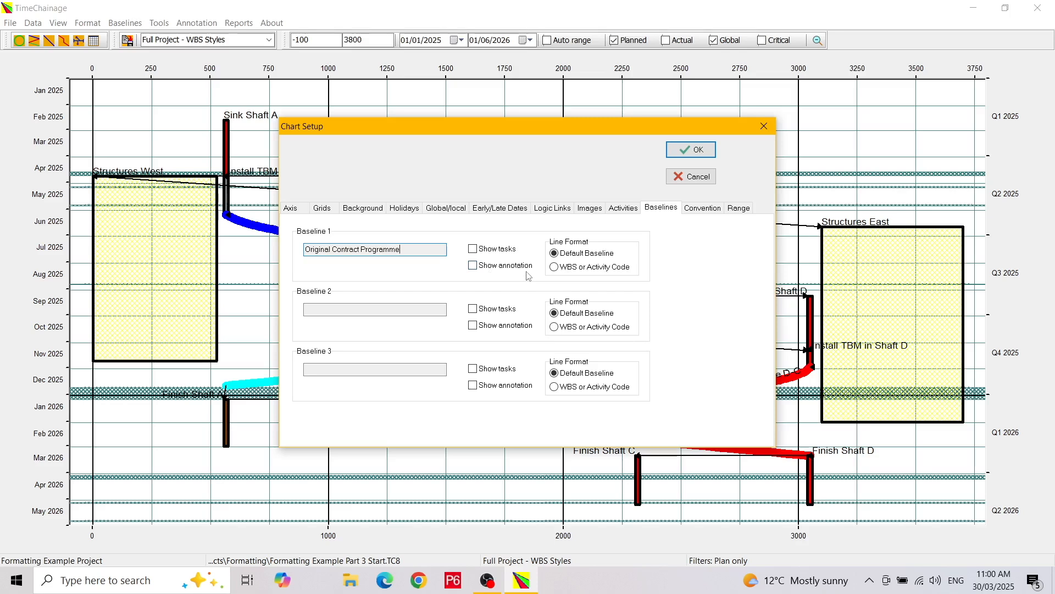
pyautogui.click(474, 251)
pyautogui.click(692, 151)
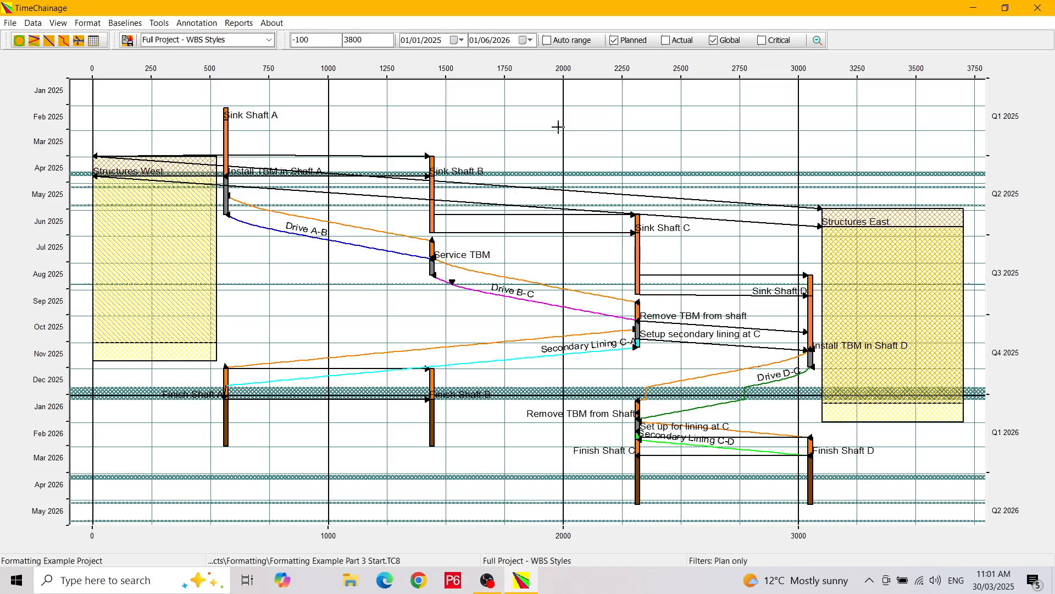
pyautogui.click(614, 41)
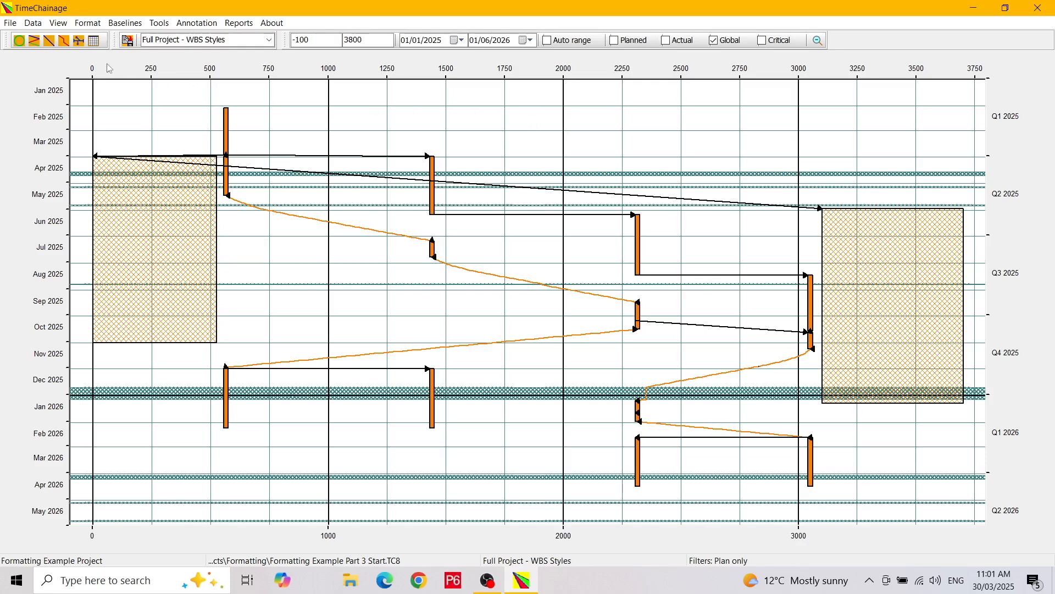
# Show Baseline 1's annotation with the WBS or Activity Code line format, and display the planned activities as well.
pyautogui.click(88, 23)
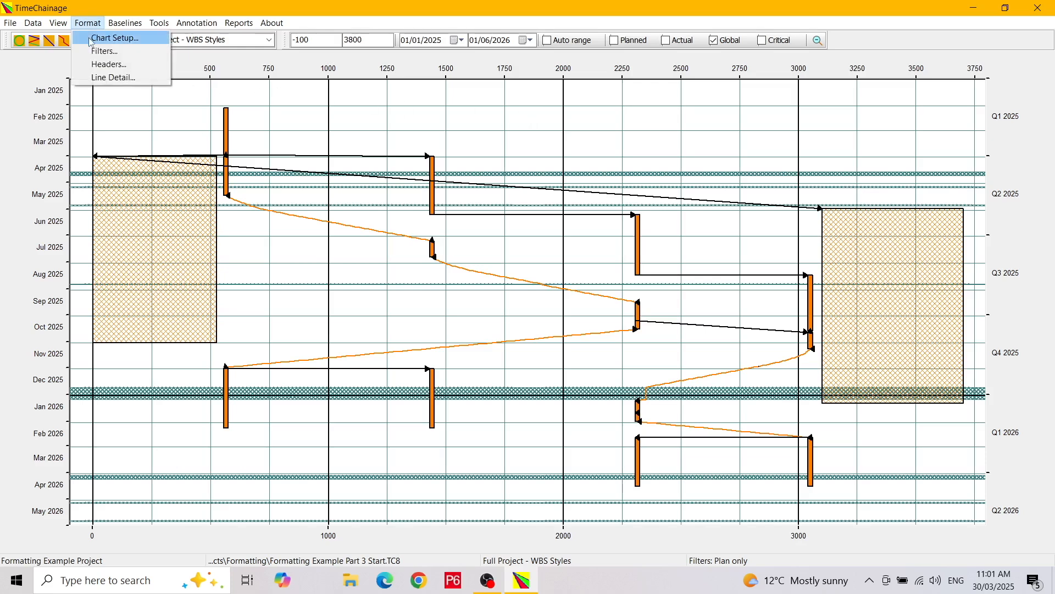
pyautogui.click(92, 41)
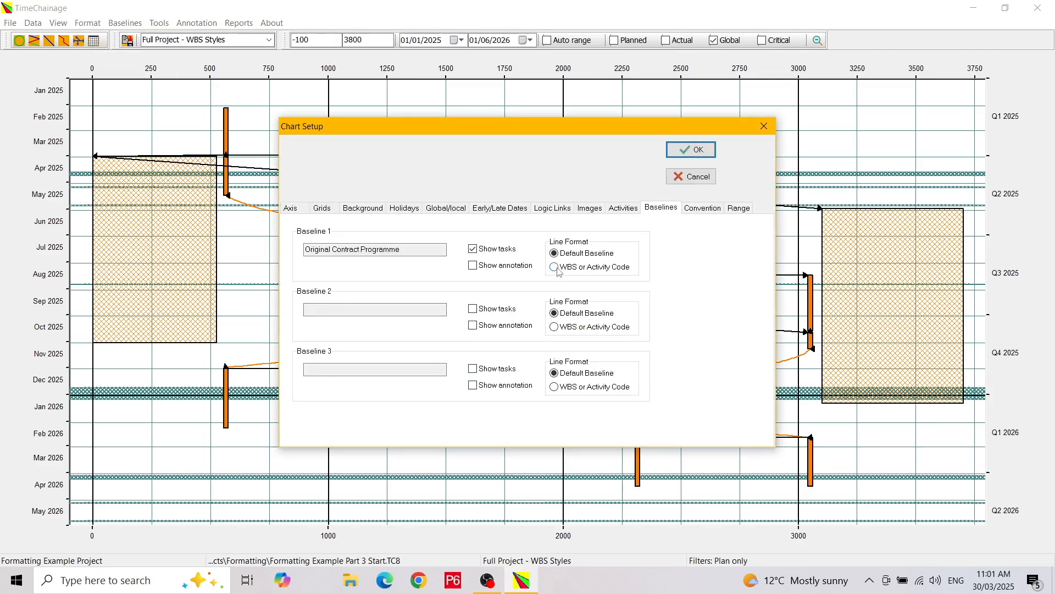
pyautogui.click(473, 266)
pyautogui.click(555, 267)
pyautogui.click(700, 150)
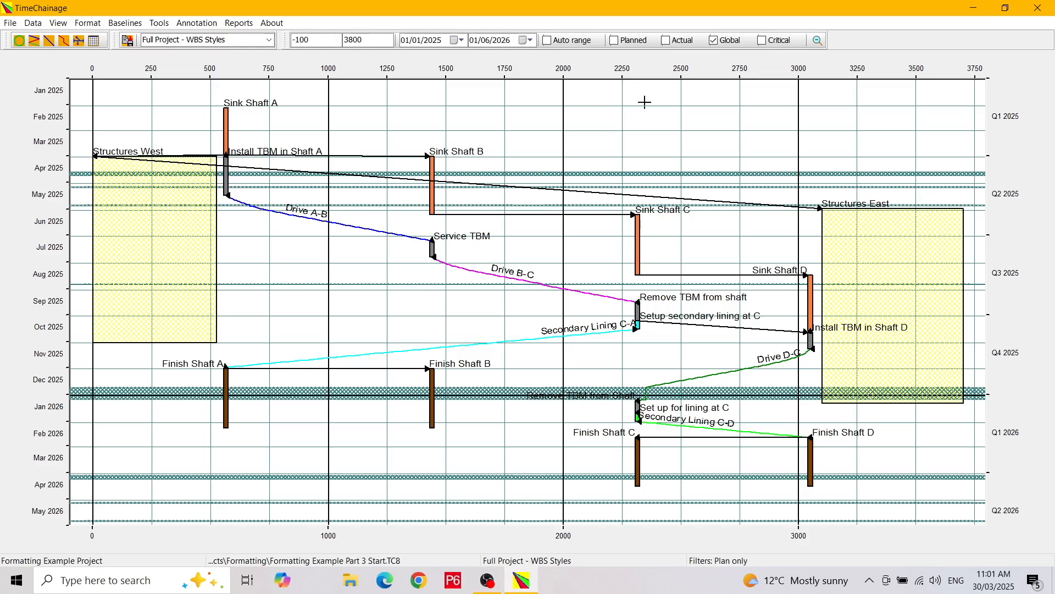
pyautogui.click(616, 41)
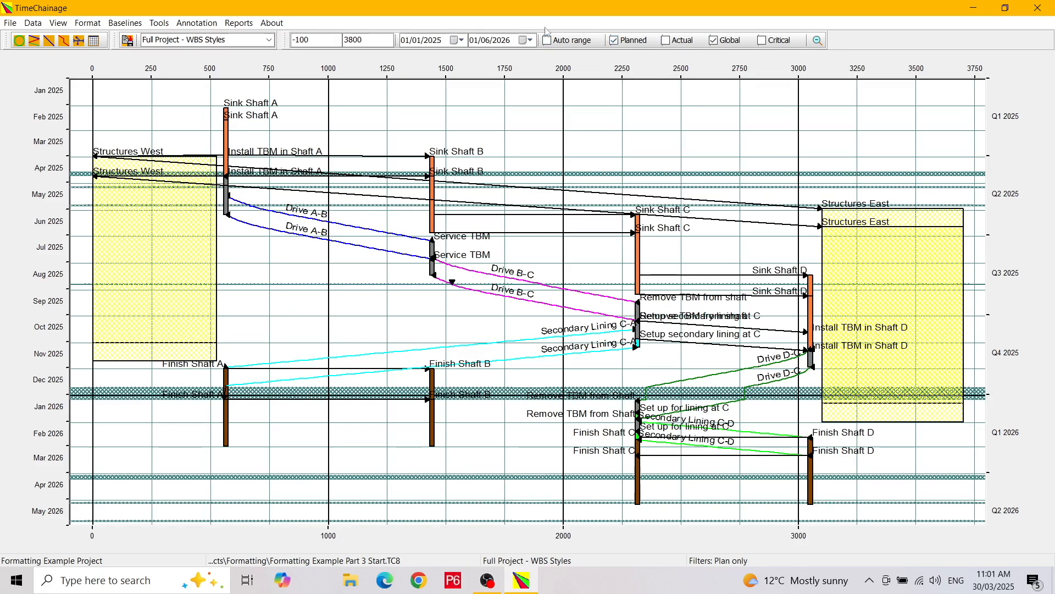
# Hide both the tasks and the annotation of Baseline 1 in the chart setup.
pyautogui.click(89, 25)
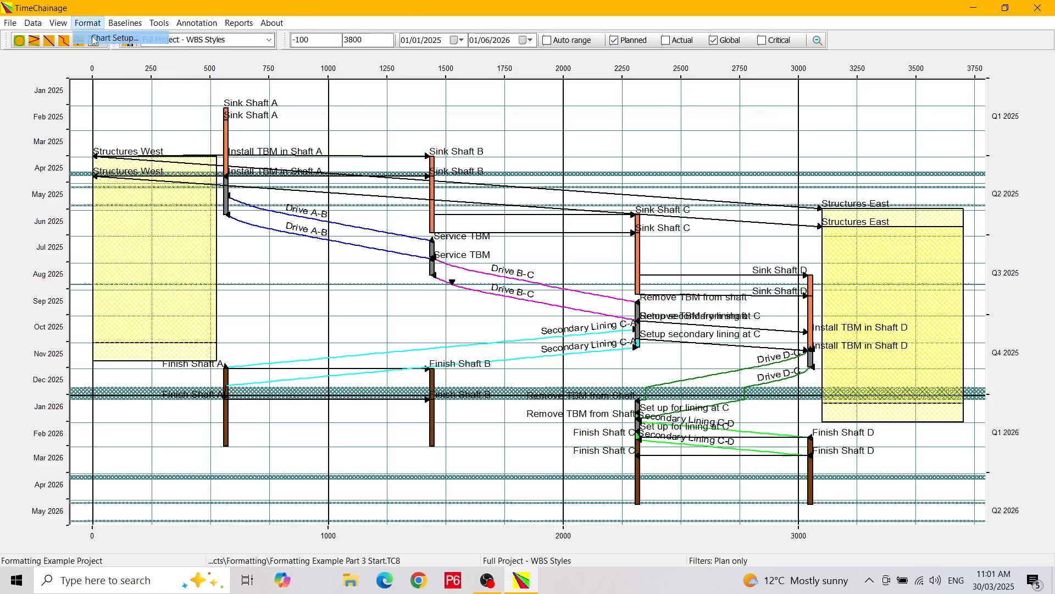
pyautogui.click(113, 38)
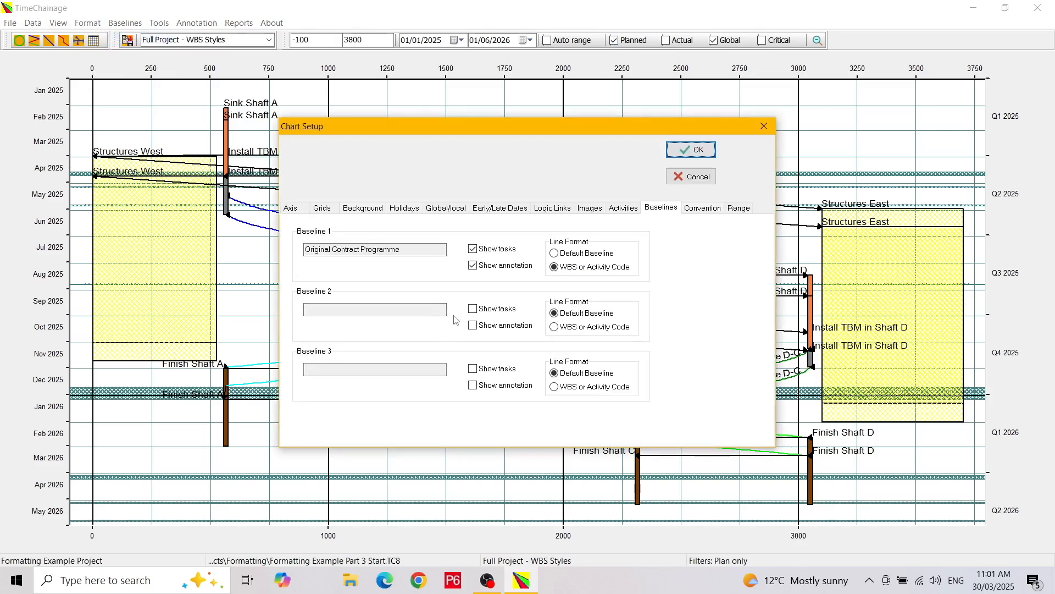
pyautogui.click(474, 251)
pyautogui.click(474, 267)
# Set the time direction convention to Up and the chainage direction to Right to Left, and apply both.
pyautogui.click(702, 209)
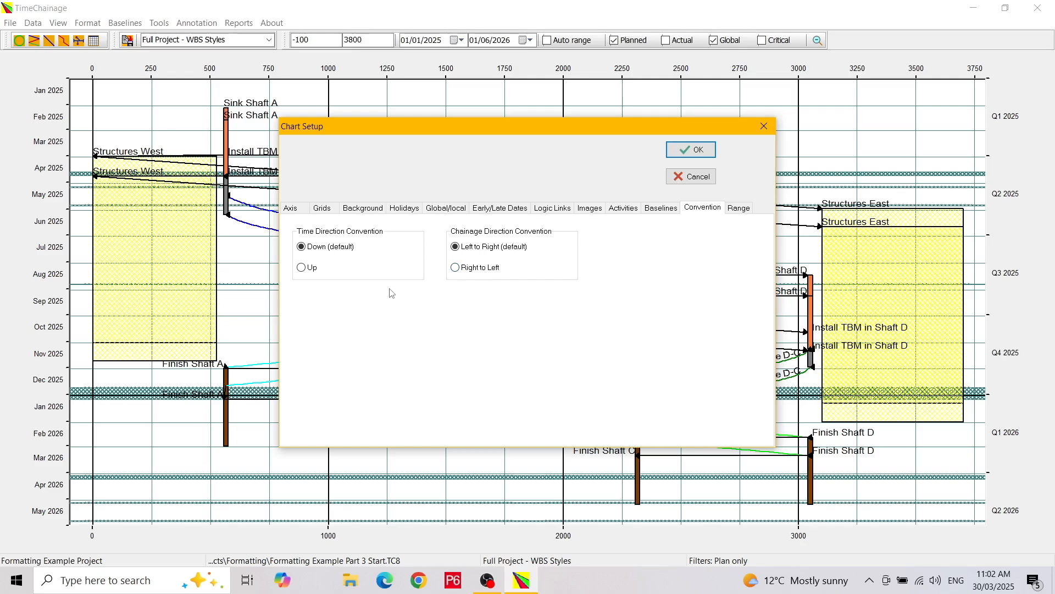
pyautogui.click(311, 271)
pyautogui.click(455, 268)
pyautogui.click(692, 150)
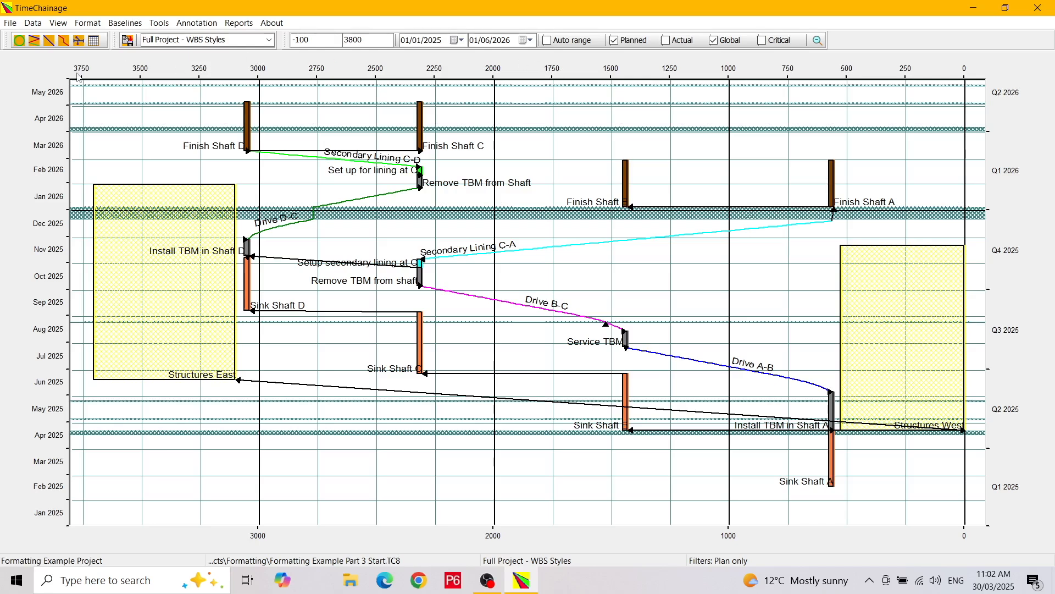
# Restore the default conventions, with time running Down and chainage running Left to Right.
pyautogui.click(87, 27)
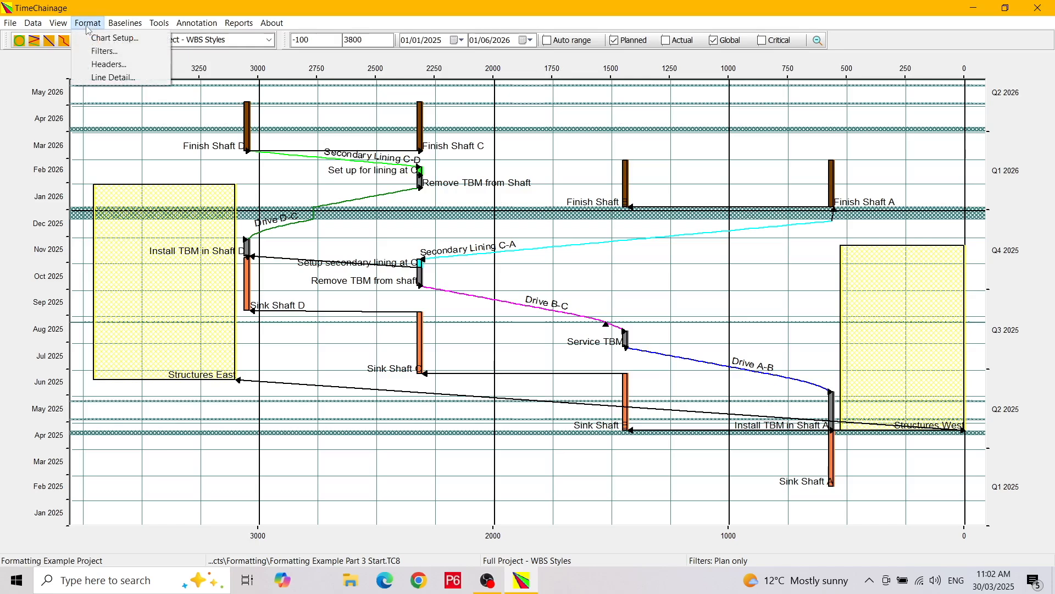
pyautogui.click(116, 38)
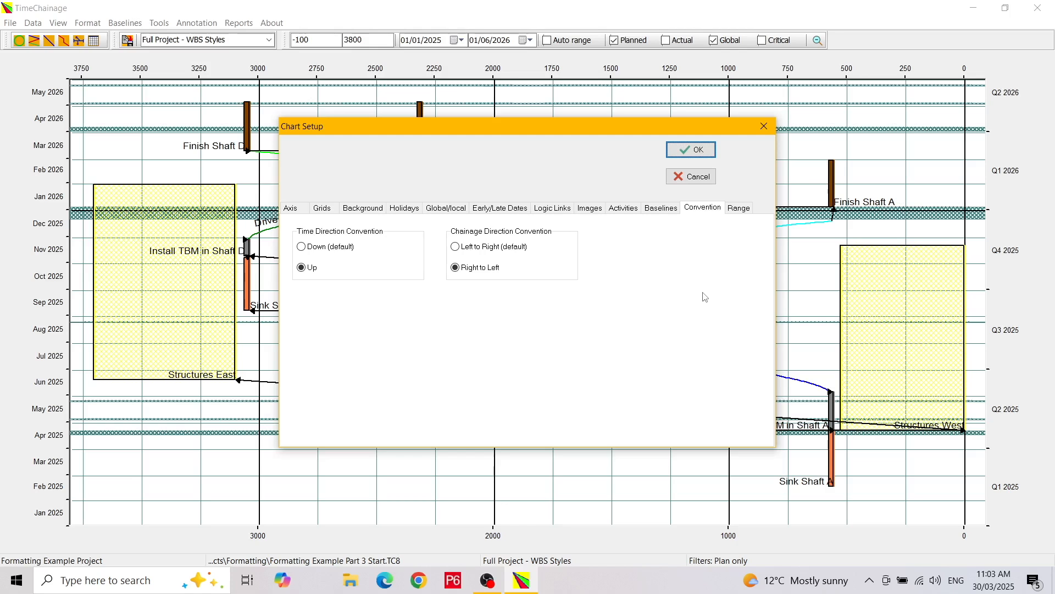
pyautogui.click(304, 249)
pyautogui.click(457, 248)
# Keep the auto range chainage and date margins at 0, apply the chart setup and turn on Auto range.
pyautogui.click(741, 208)
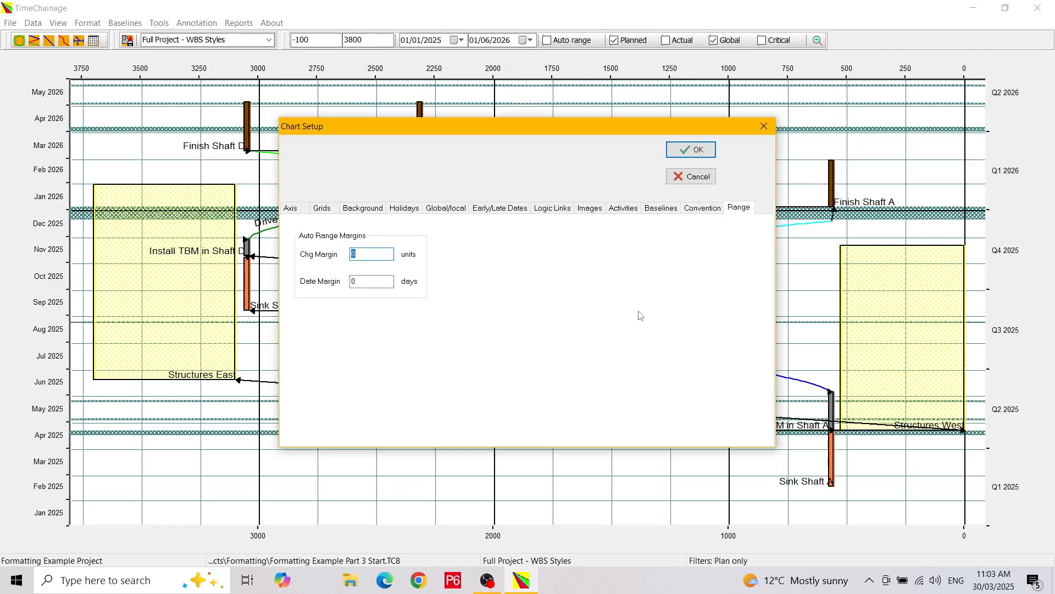
pyautogui.click(379, 281)
pyautogui.click(697, 150)
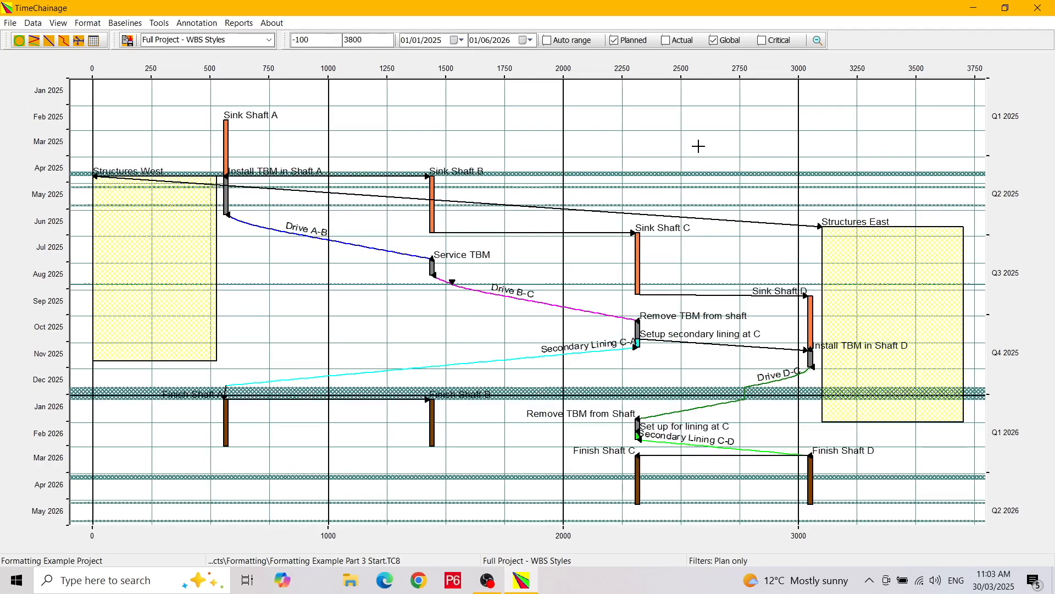
pyautogui.click(547, 40)
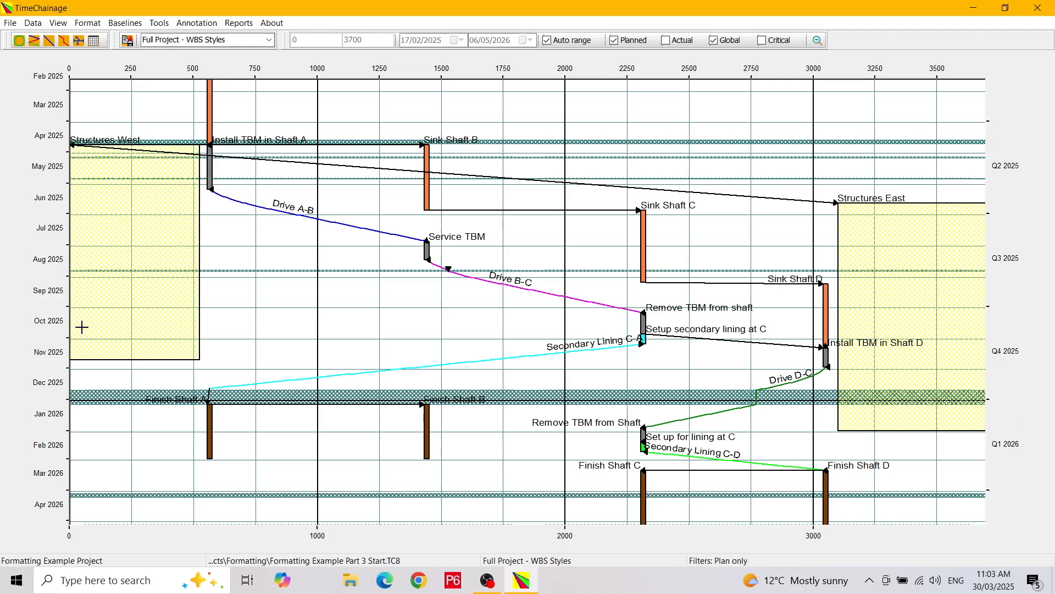
# Apply the Shaft Finishings filter under WBS Code, keeping the Plan only WBS filter active.
pyautogui.click(93, 25)
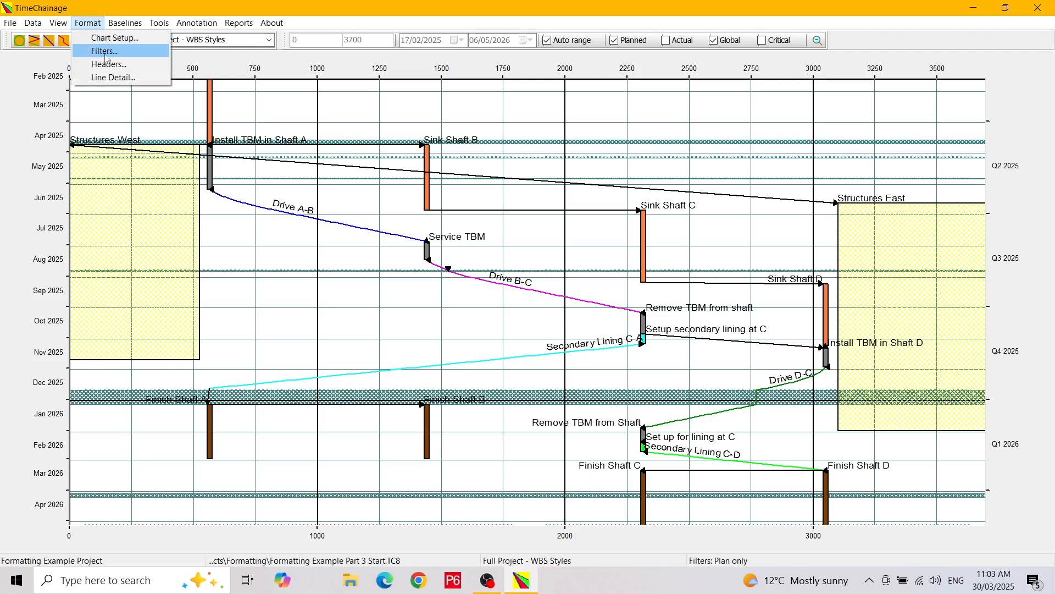
pyautogui.click(135, 52)
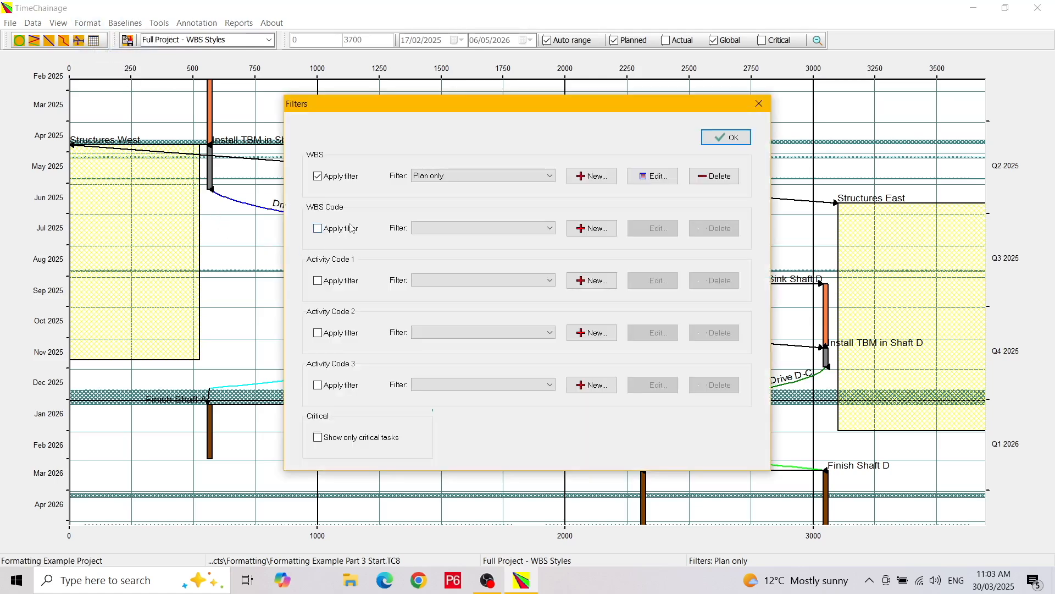
pyautogui.click(552, 230)
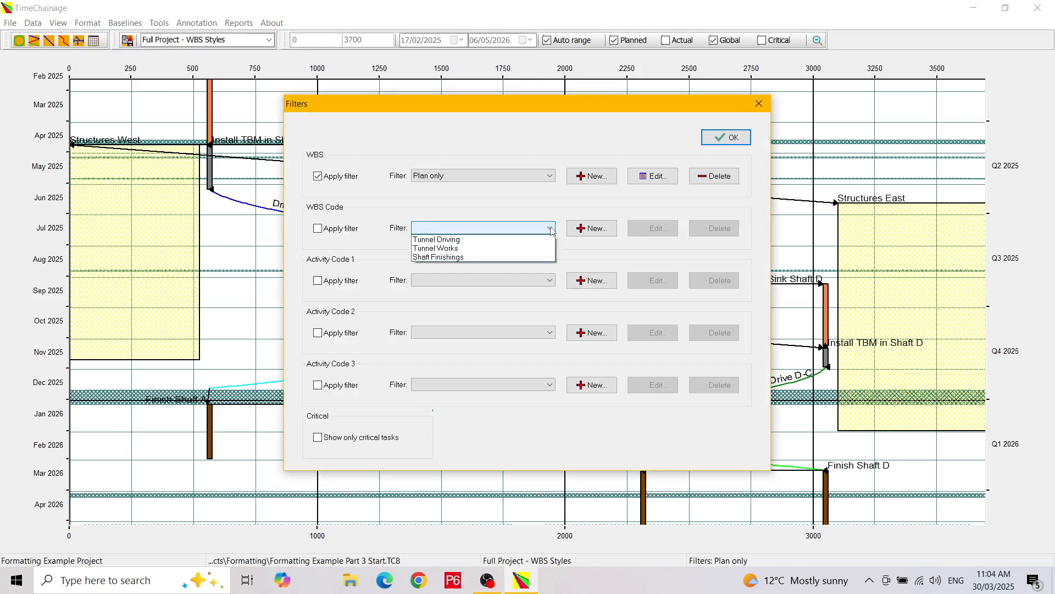
pyautogui.click(483, 257)
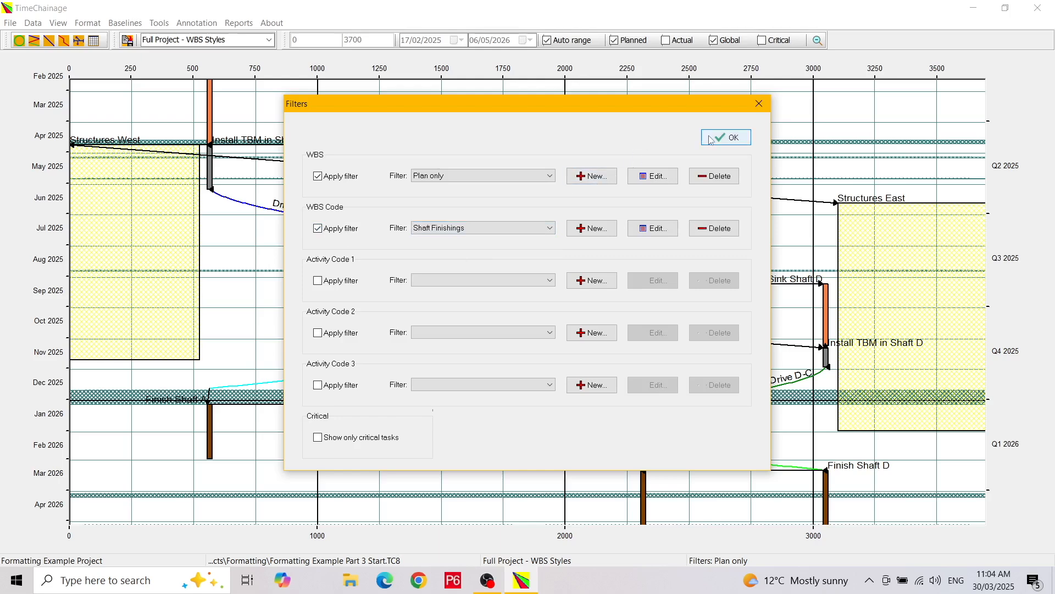
pyautogui.click(725, 138)
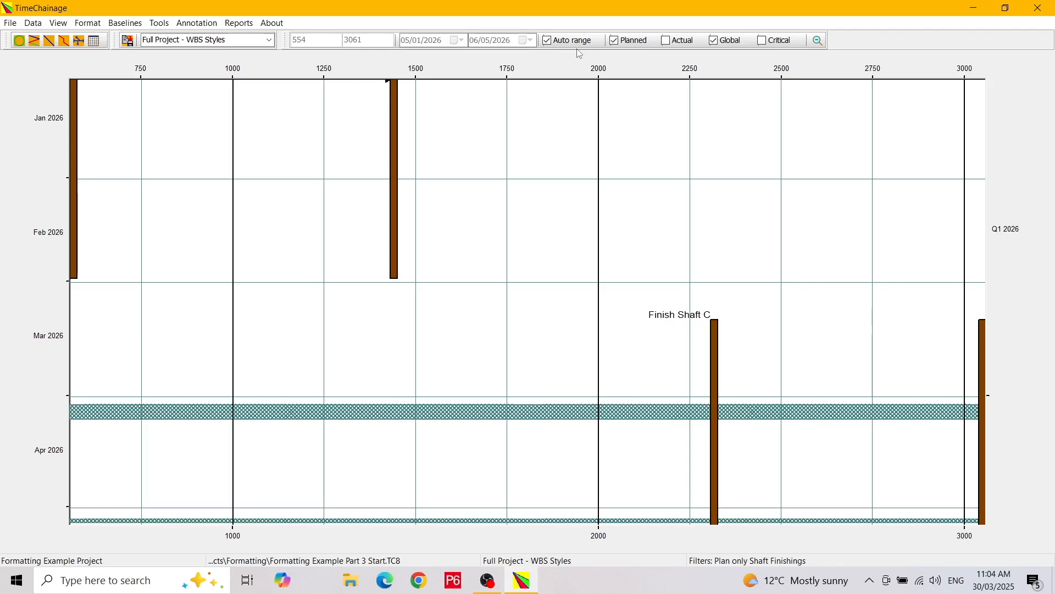
# Set the auto range chainage margin to 100 units, add a date margin, and apply the chart setup.
pyautogui.click(86, 27)
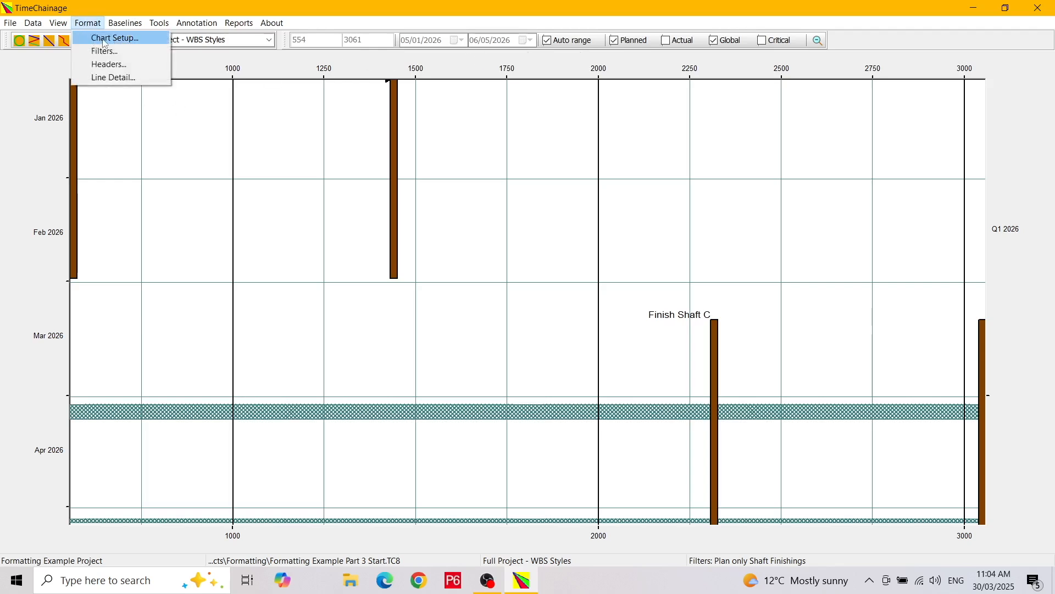
pyautogui.click(104, 38)
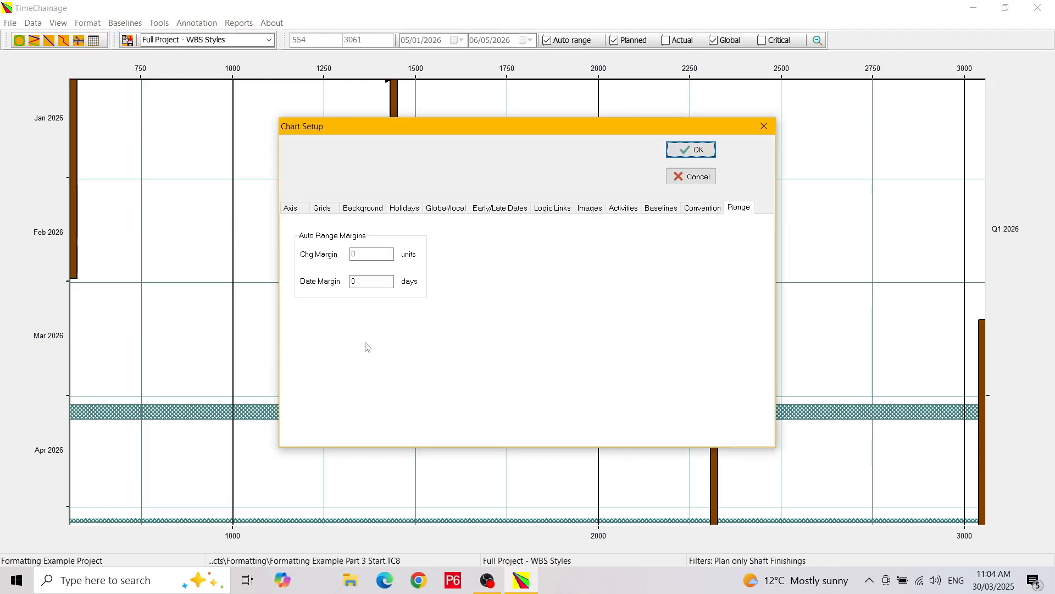
pyautogui.doubleClick(372, 256)
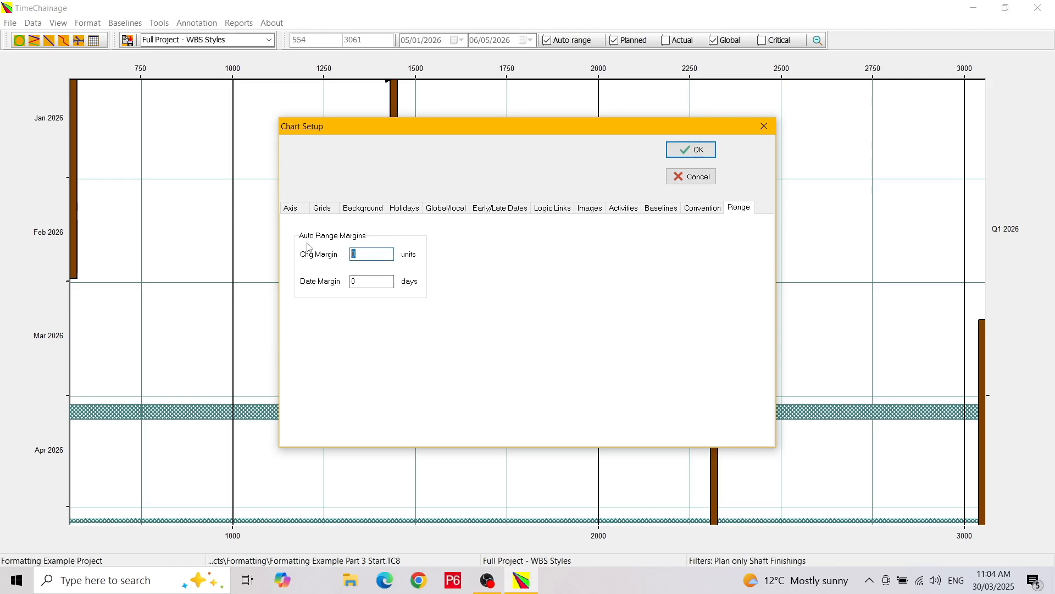
pyautogui.write('100')
pyautogui.click(693, 152)
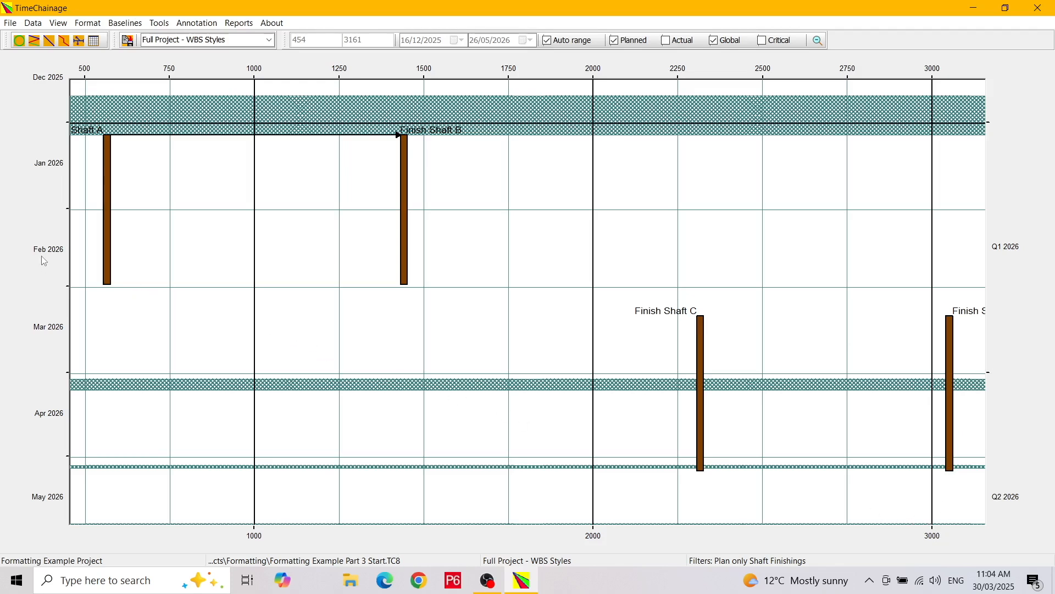
# Remove the Shaft Finishings filter from WBS Code and apply the filters with only the Plan only WBS filter active.
pyautogui.click(87, 25)
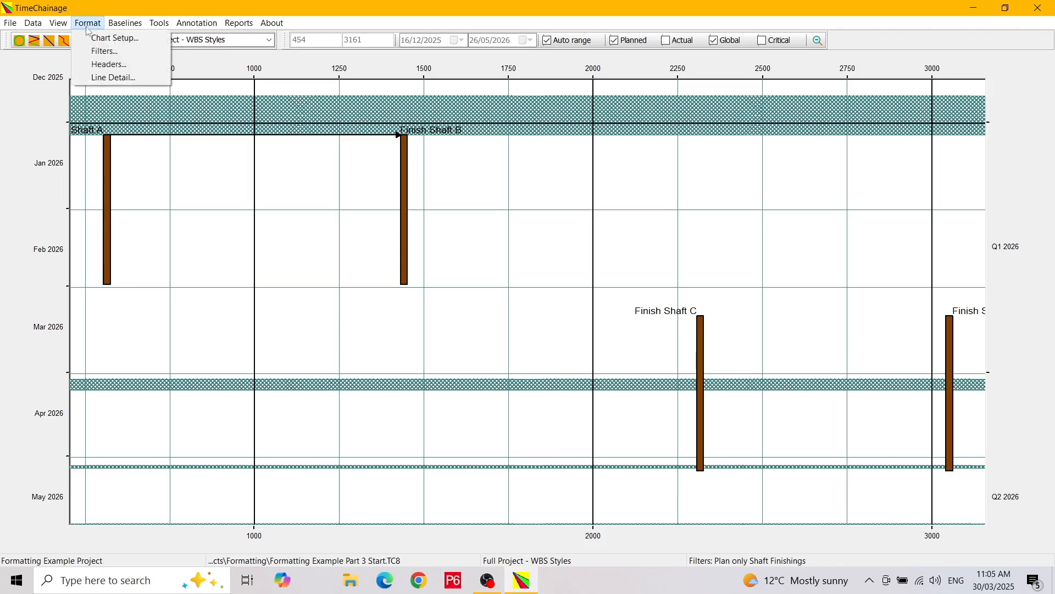
pyautogui.click(138, 53)
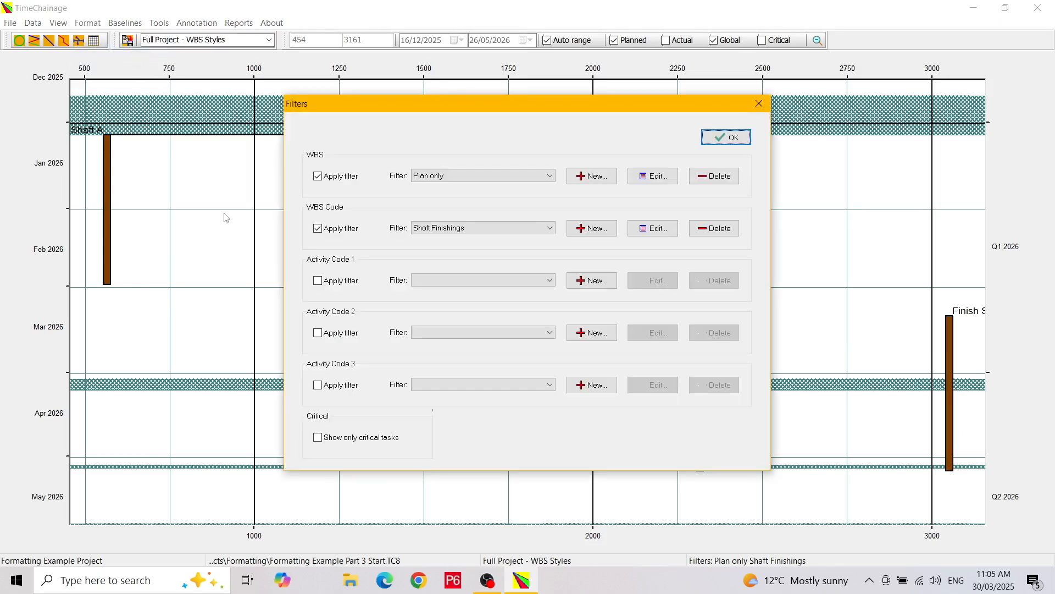
pyautogui.click(318, 229)
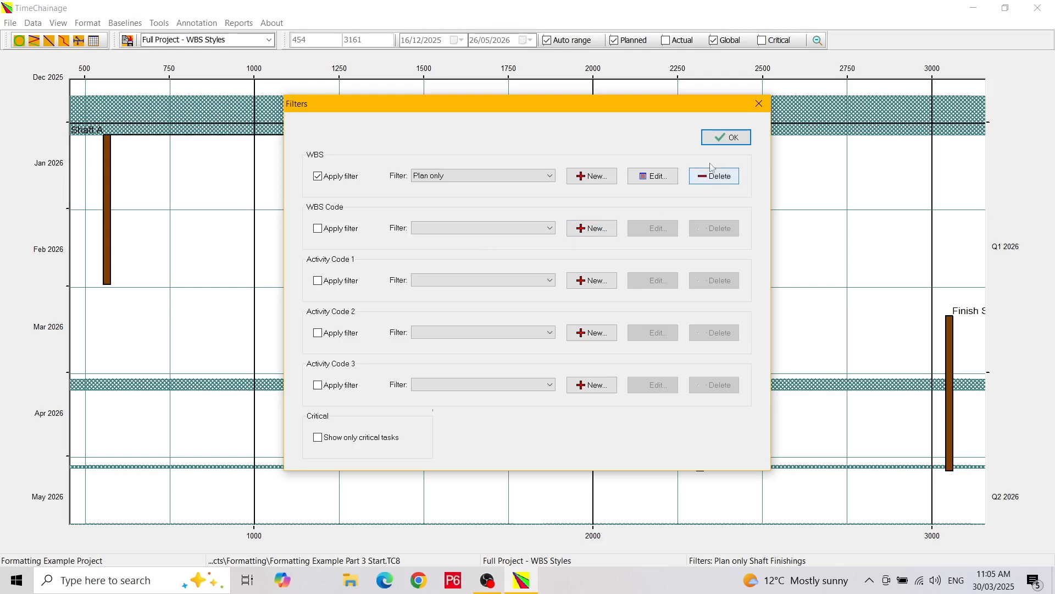
pyautogui.click(725, 137)
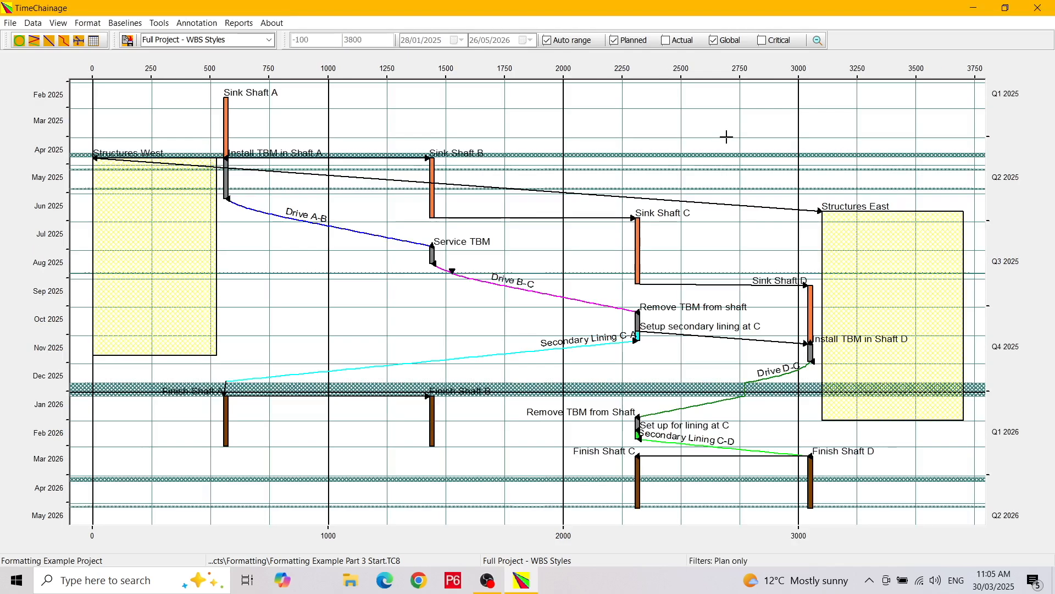